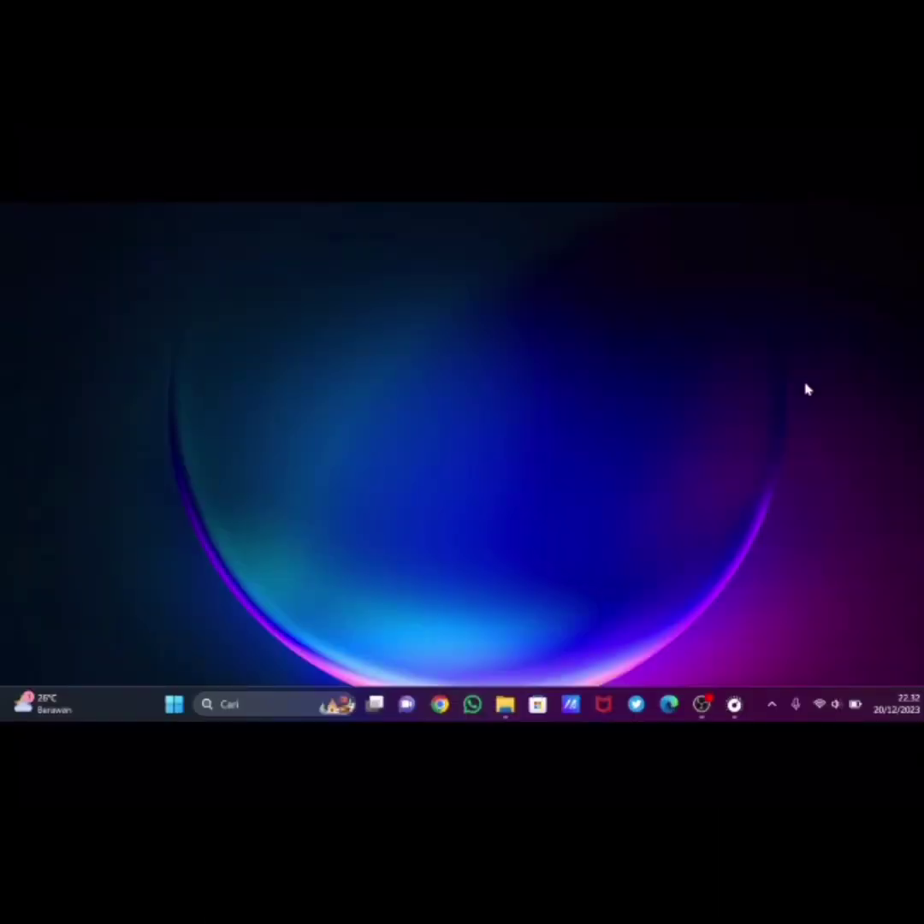
Step: Launch Google Chrome from the taskbar
{"action": "left_click", "coordinate": [441, 707]}
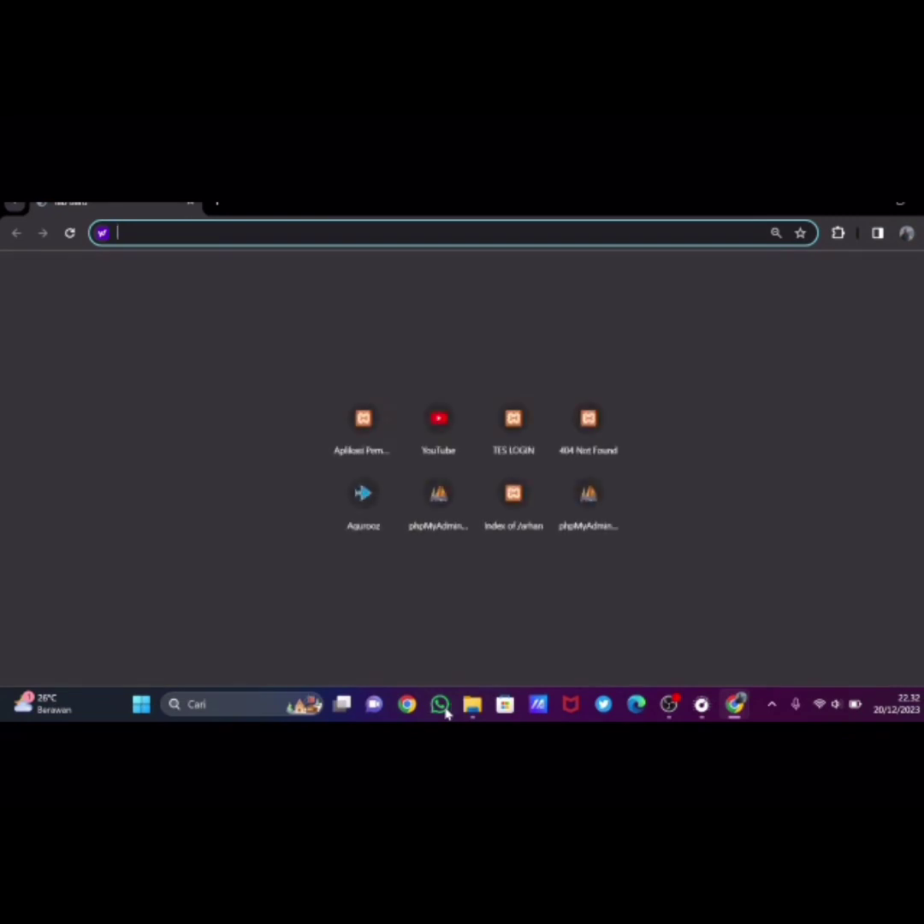
Step: Search Yahoo for 'download visual studio code' using the autocompleted address-bar suggestion
{"action": "left_click", "coordinate": [444, 714]}
{"action": "type", "text": "do"}
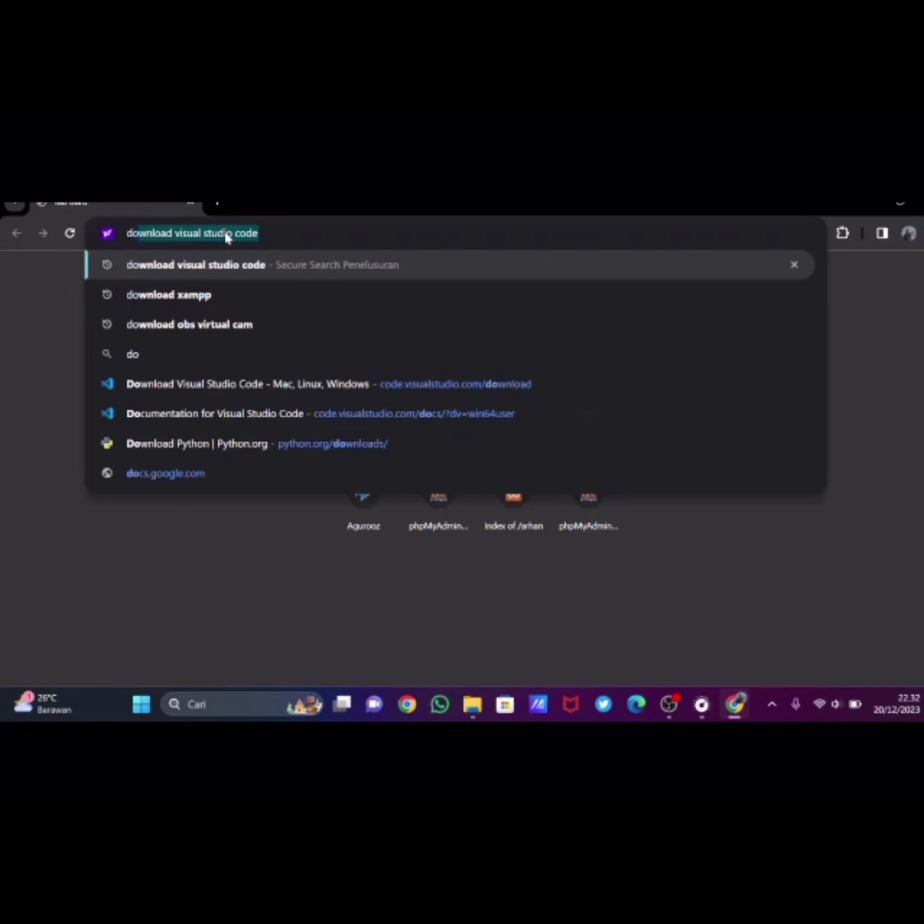
{"action": "key", "text": "Return"}
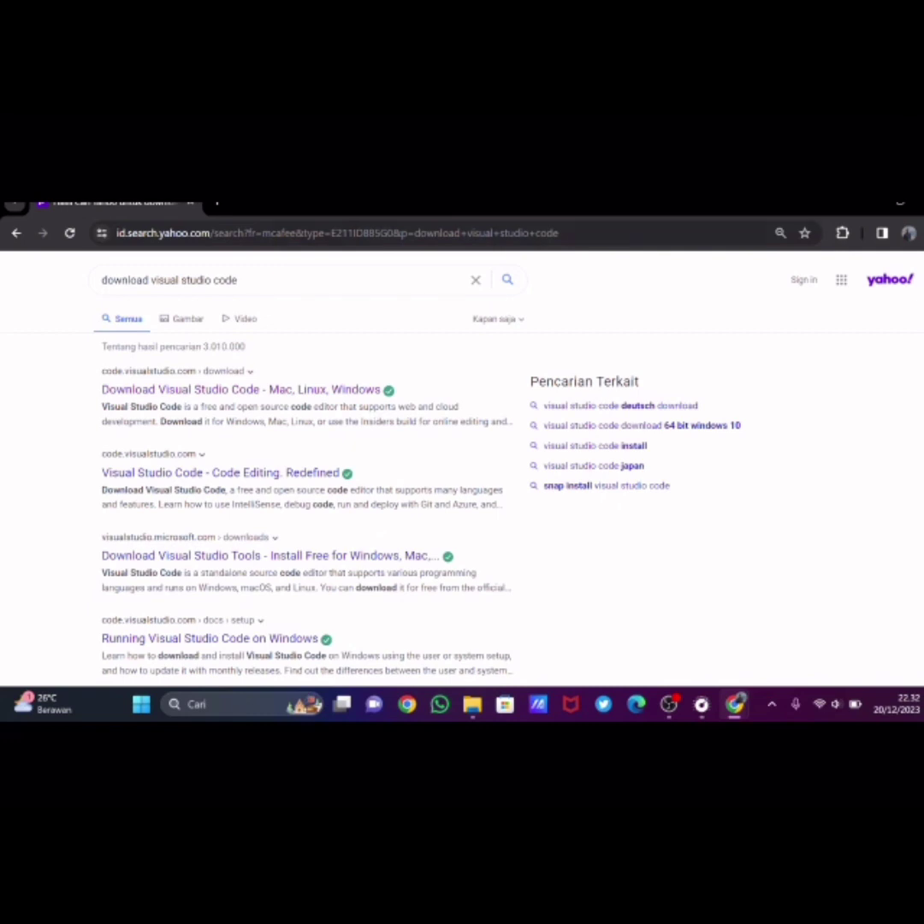
Step: Open the official Visual Studio Code download page in a new tab, then return to the Yahoo results
{"action": "left_click", "coordinate": [130, 392]}
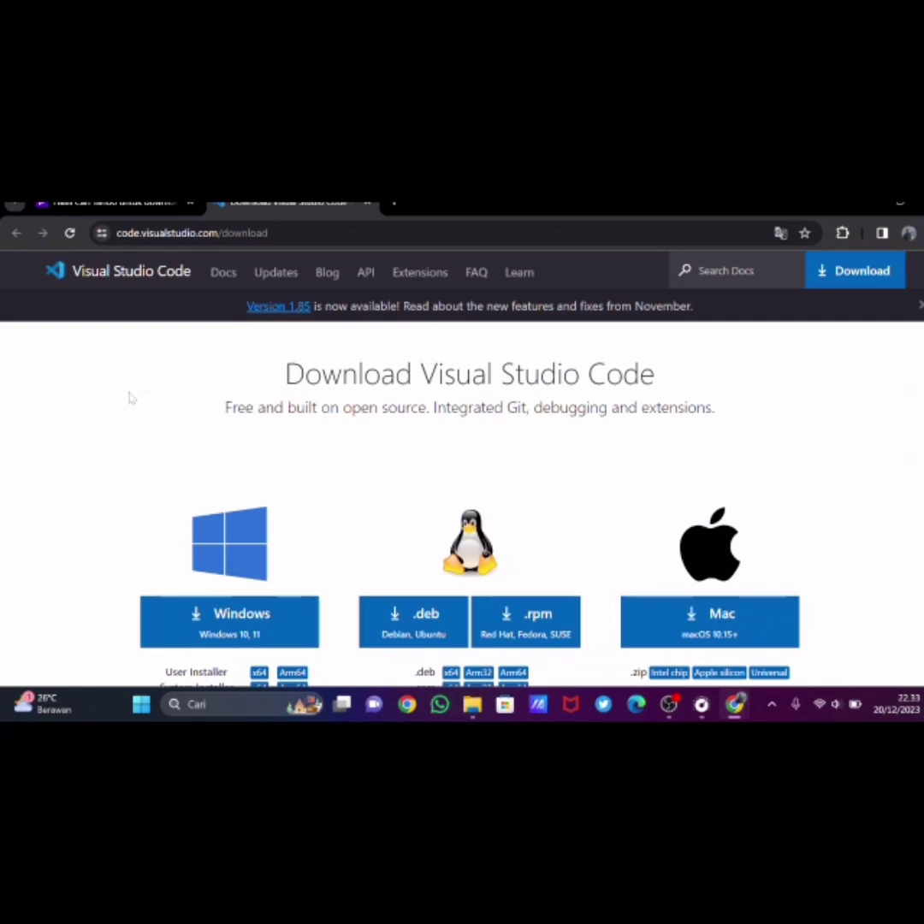
{"action": "scroll", "coordinate": [219, 611], "scroll_direction": "down", "scroll_amount": 1}
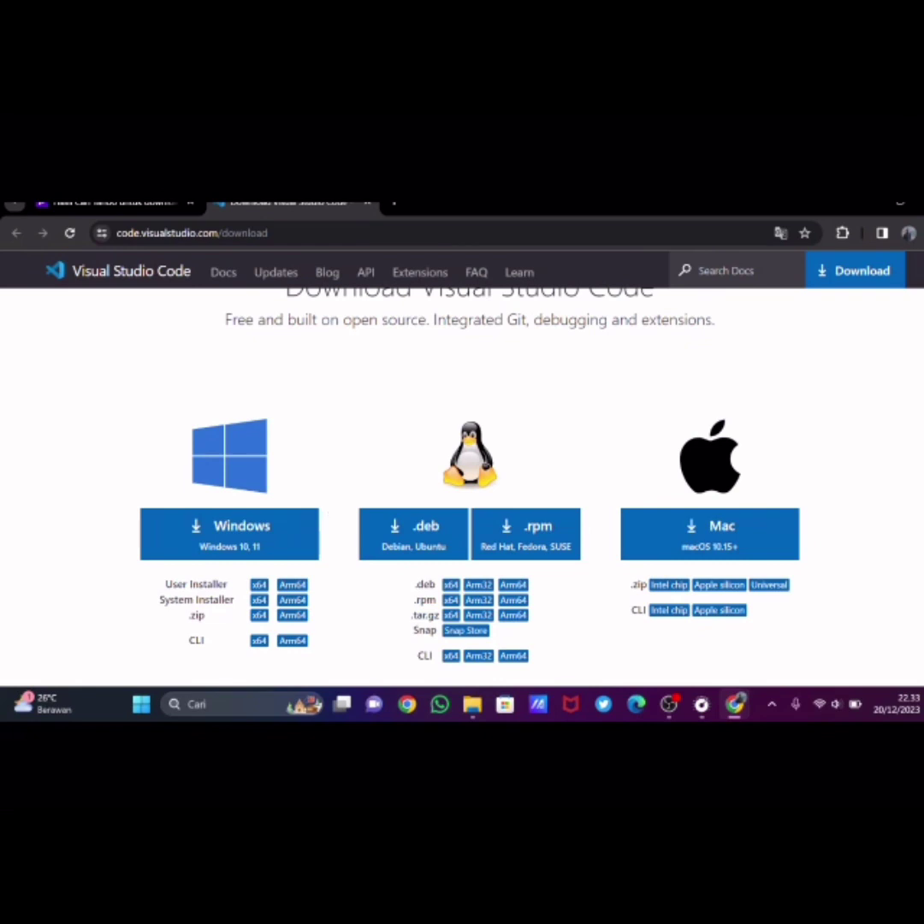
{"action": "left_click", "coordinate": [119, 203]}
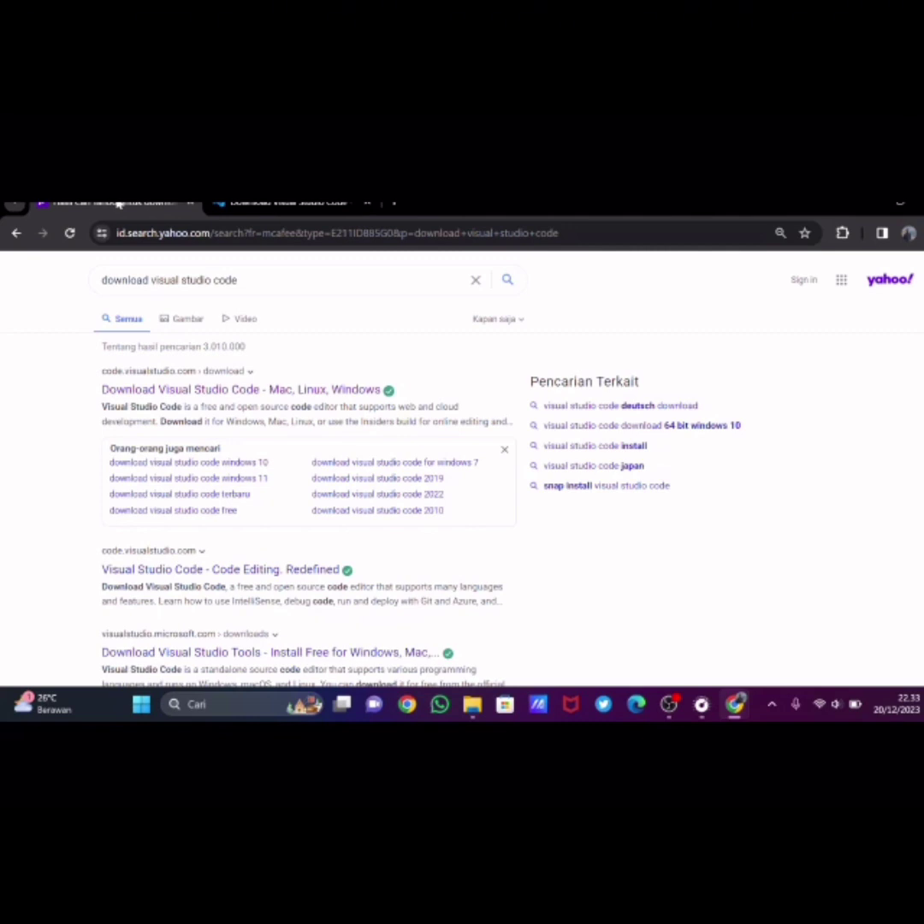
Step: Change the search to 'download xampp' and run it
{"action": "left_click_drag", "start_coordinate": [239, 280], "coordinate": [149, 279]}
{"action": "key", "text": "BackSpace"}
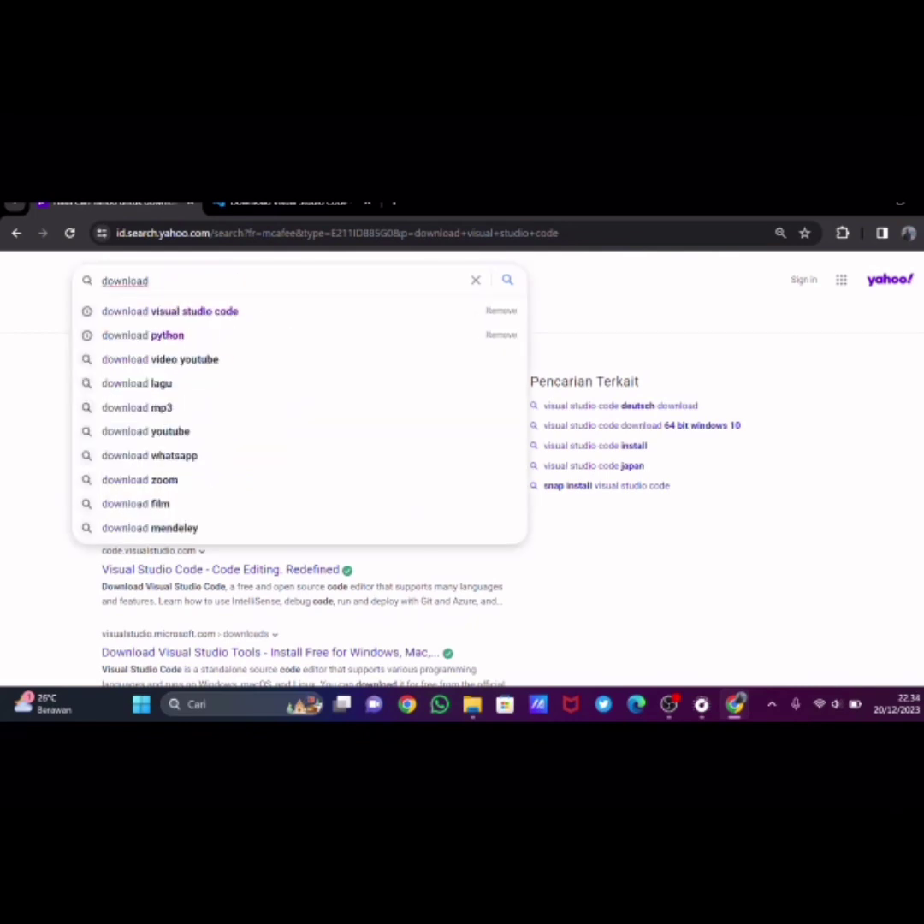
{"action": "type", "text": "xamp"}
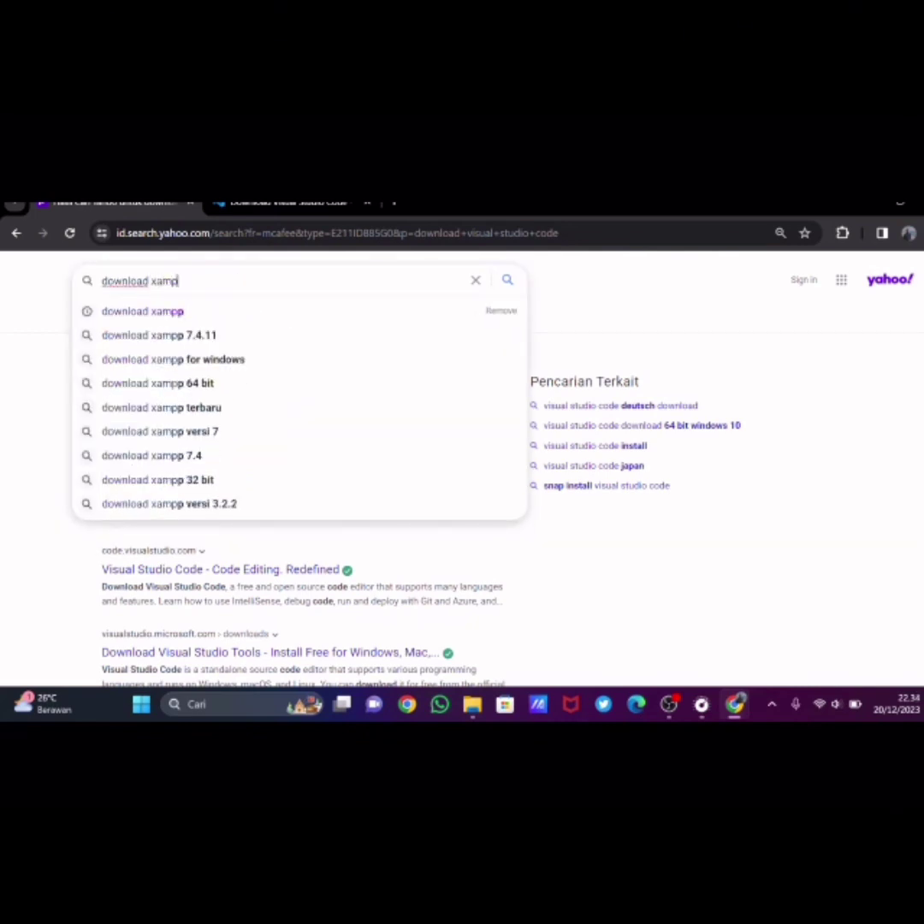
{"action": "type", "text": "p"}
{"action": "key", "text": "Return"}
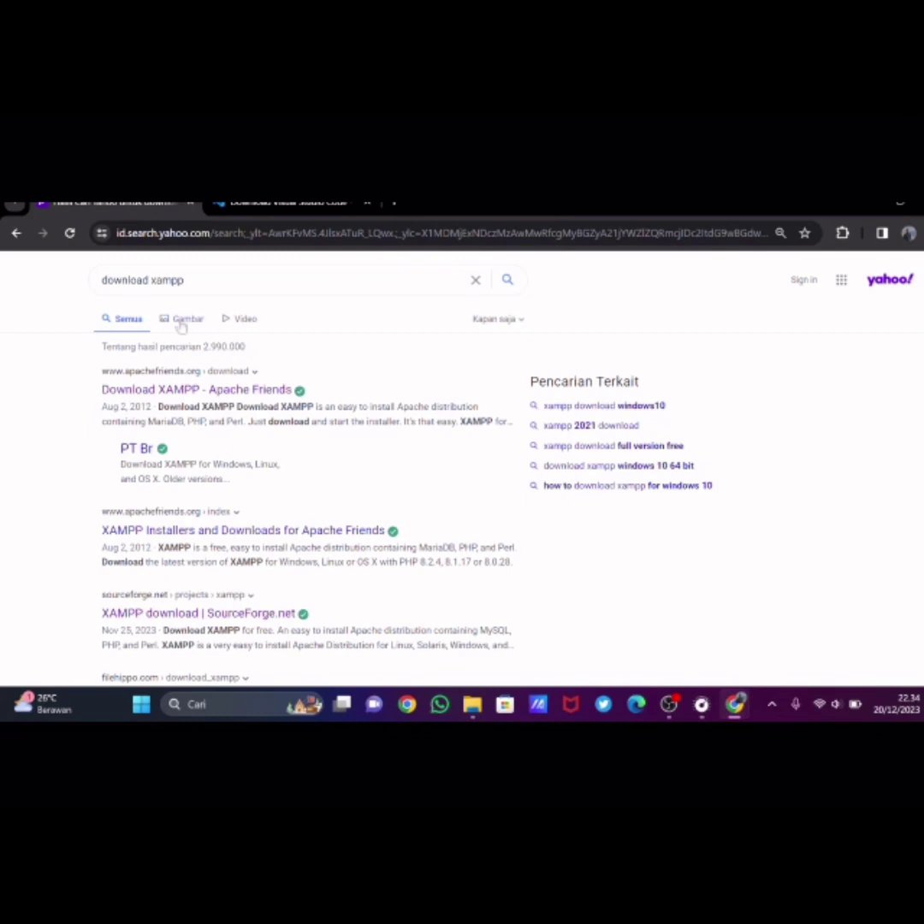
Step: Open the Apache Friends XAMPP download page and look over its Windows, Linux and OS X versions
{"action": "left_click", "coordinate": [205, 392]}
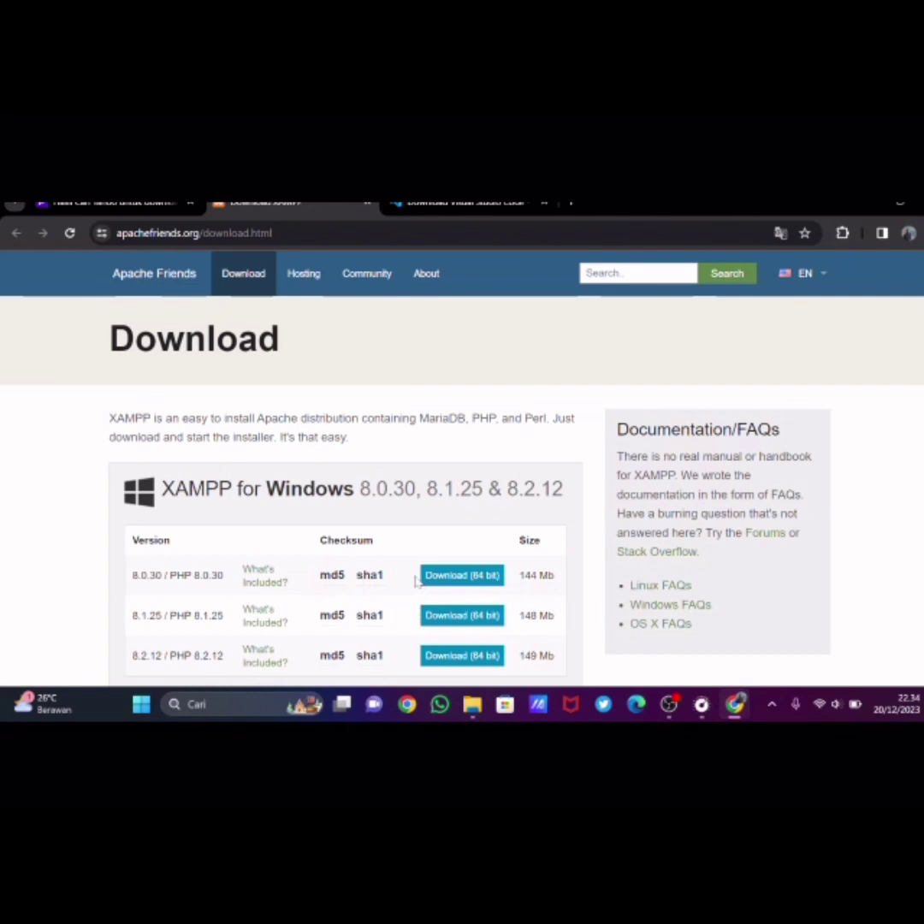
{"action": "scroll", "coordinate": [257, 547], "scroll_direction": "down", "scroll_amount": 10}
{"action": "scroll", "coordinate": [246, 557], "scroll_direction": "down", "scroll_amount": 3}
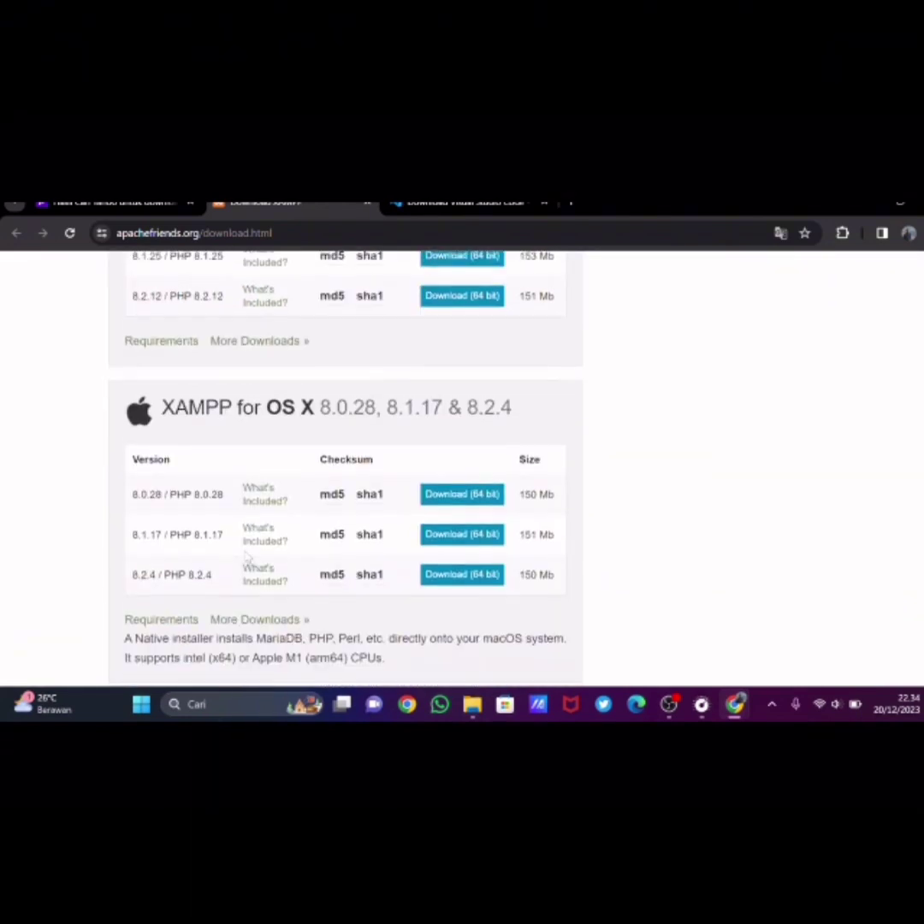
{"action": "scroll", "coordinate": [246, 557], "scroll_direction": "up", "scroll_amount": 3}
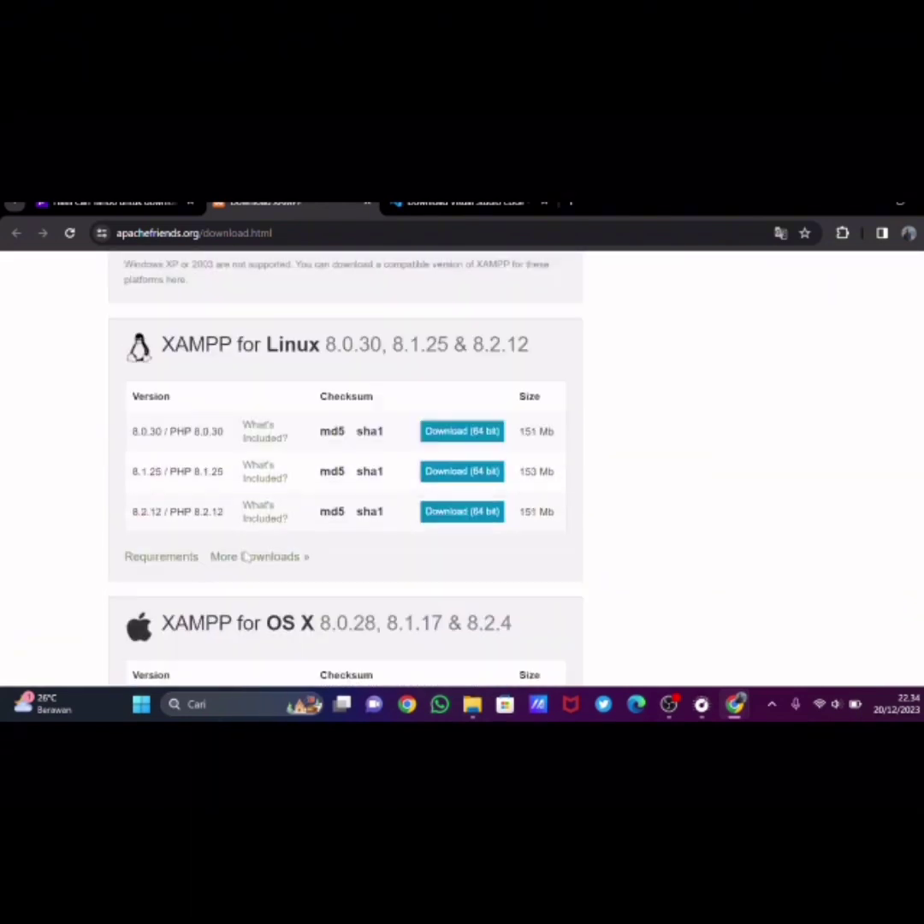
{"action": "scroll", "coordinate": [247, 557], "scroll_direction": "up", "scroll_amount": 5}
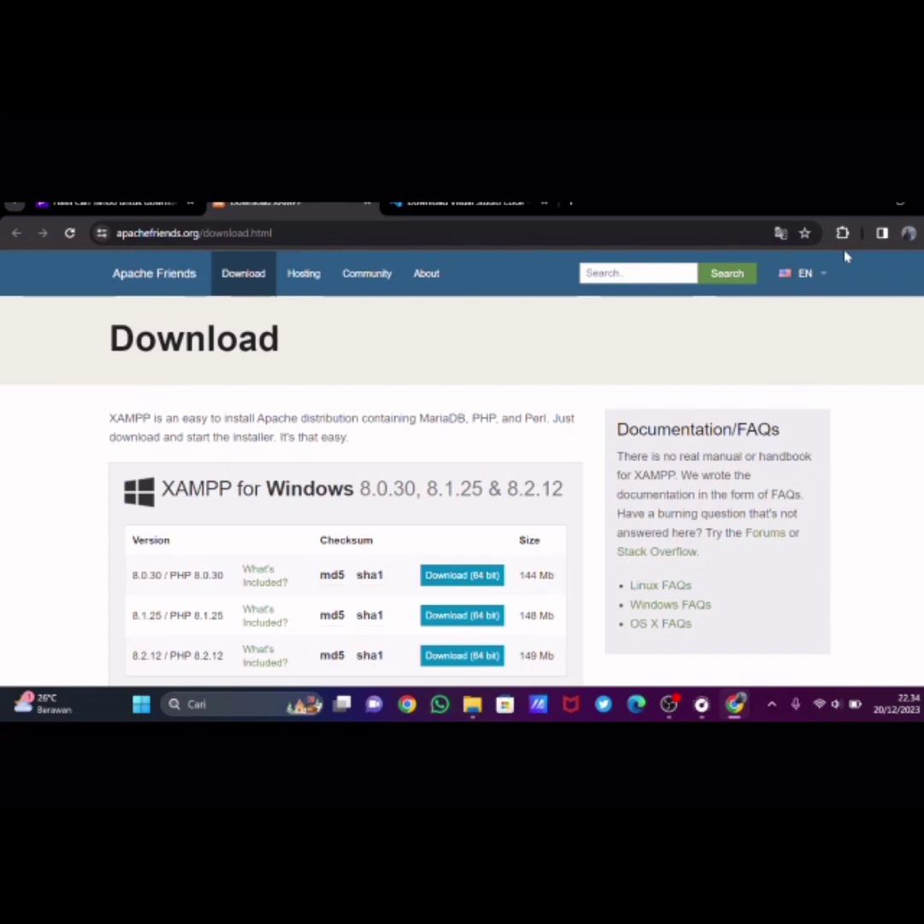
Step: Close the Chrome window and open File Explorer from the taskbar
{"action": "key", "text": "ctrl+n"}
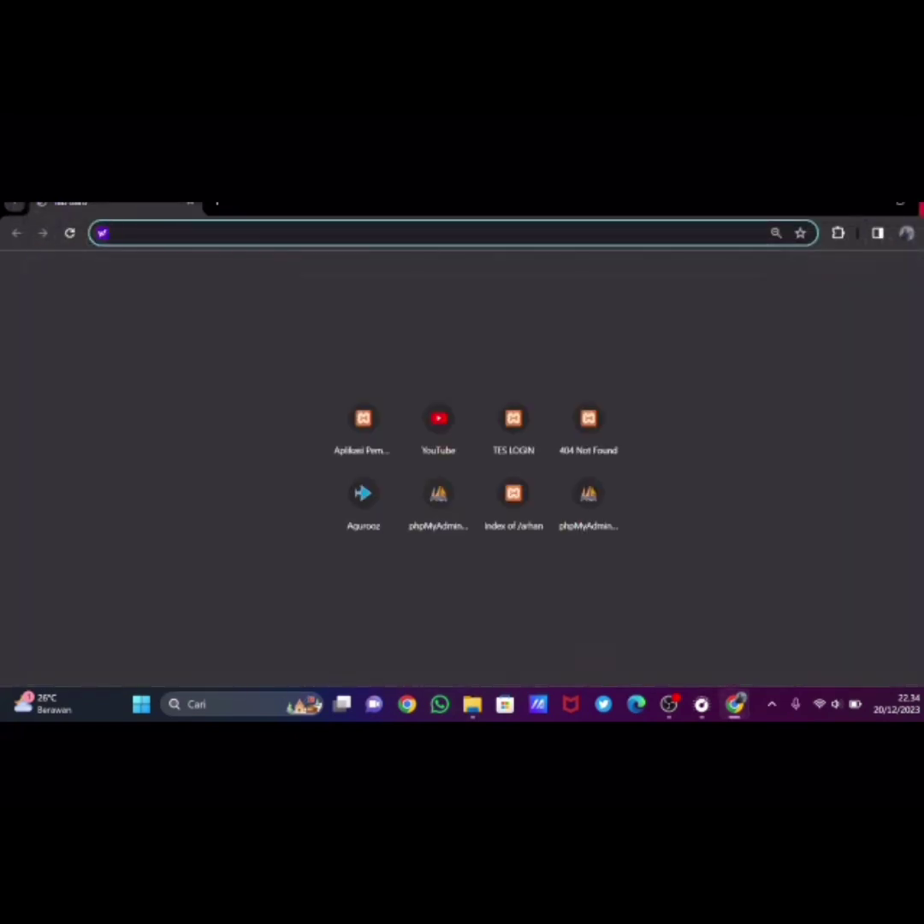
{"action": "key", "text": "ctrl+w"}
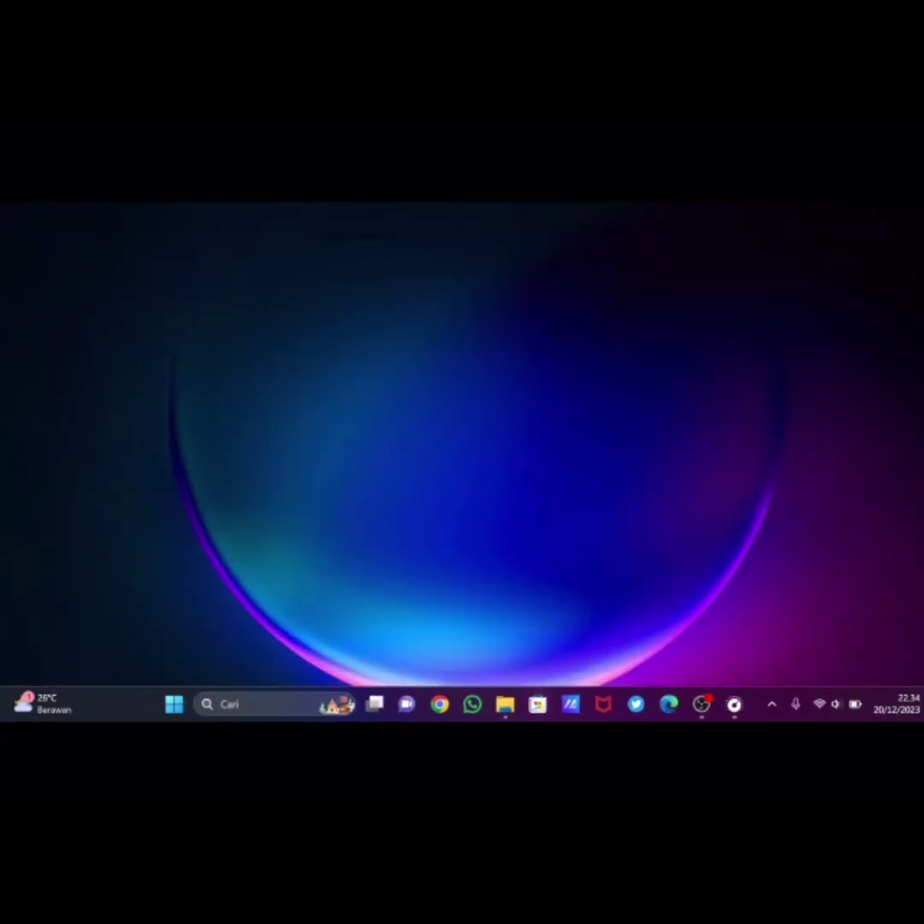
{"action": "left_click", "coordinate": [506, 705]}
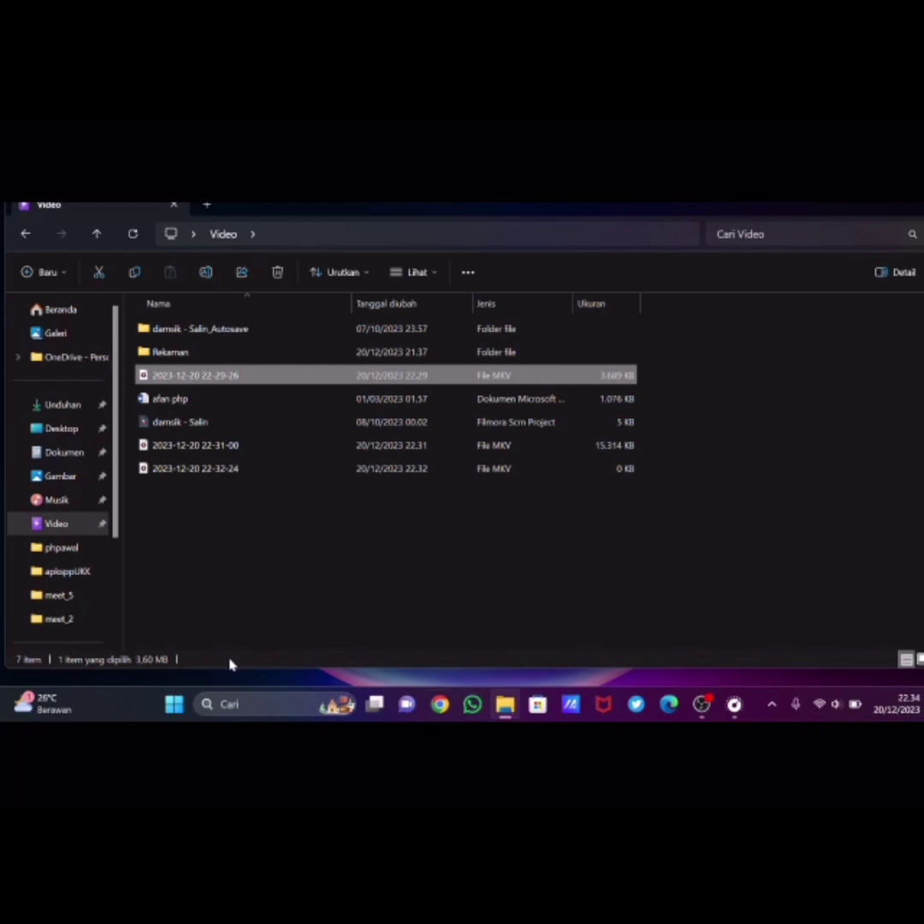
Step: Go to the Unduhan downloads folder and bring up actions for the VSCodeUserSetup-x64-1.85.1 installer
{"action": "left_click", "coordinate": [68, 405]}
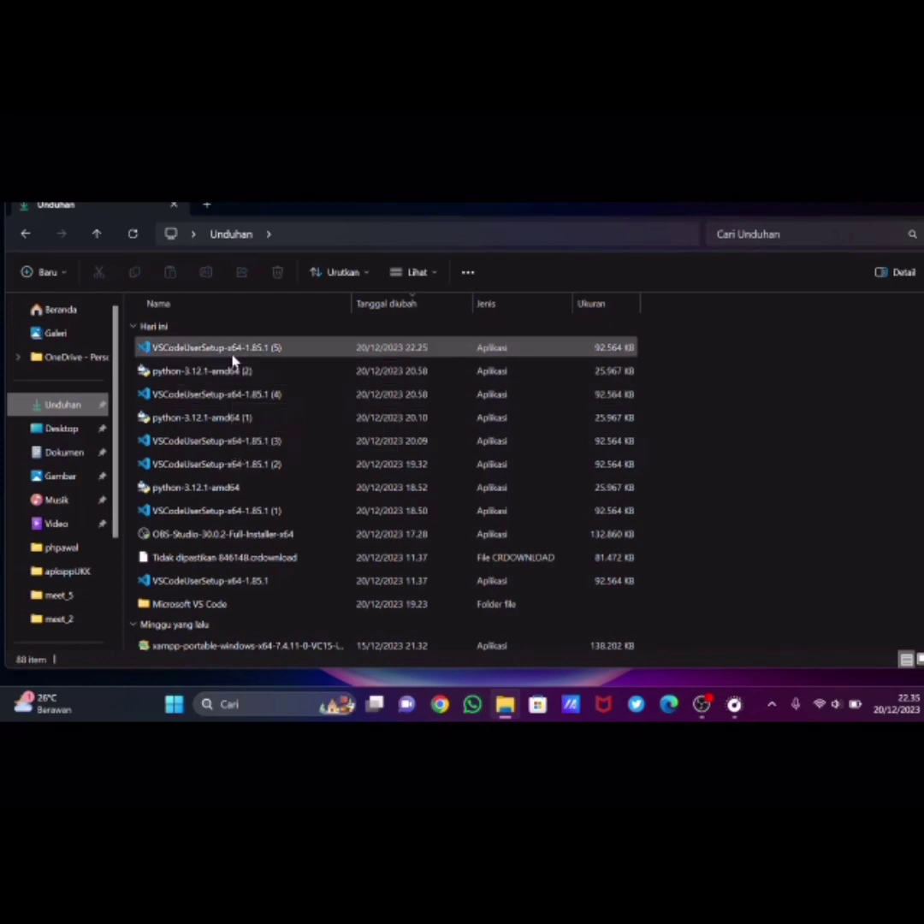
{"action": "left_click", "coordinate": [233, 359]}
{"action": "right_click", "coordinate": [233, 359]}
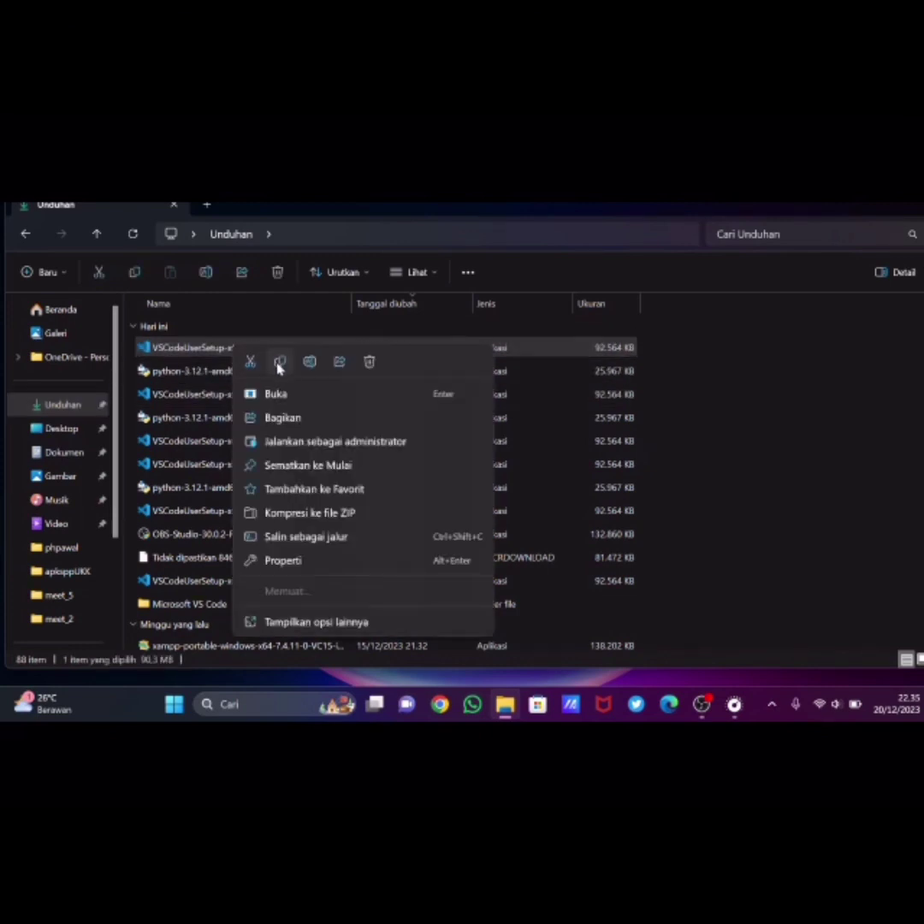
Step: Locate the xampp-portable installer, view its file actions, then dismiss the menu
{"action": "scroll", "coordinate": [190, 418], "scroll_direction": "down", "scroll_amount": 3}
{"action": "scroll", "coordinate": [190, 419], "scroll_direction": "down", "scroll_amount": 2}
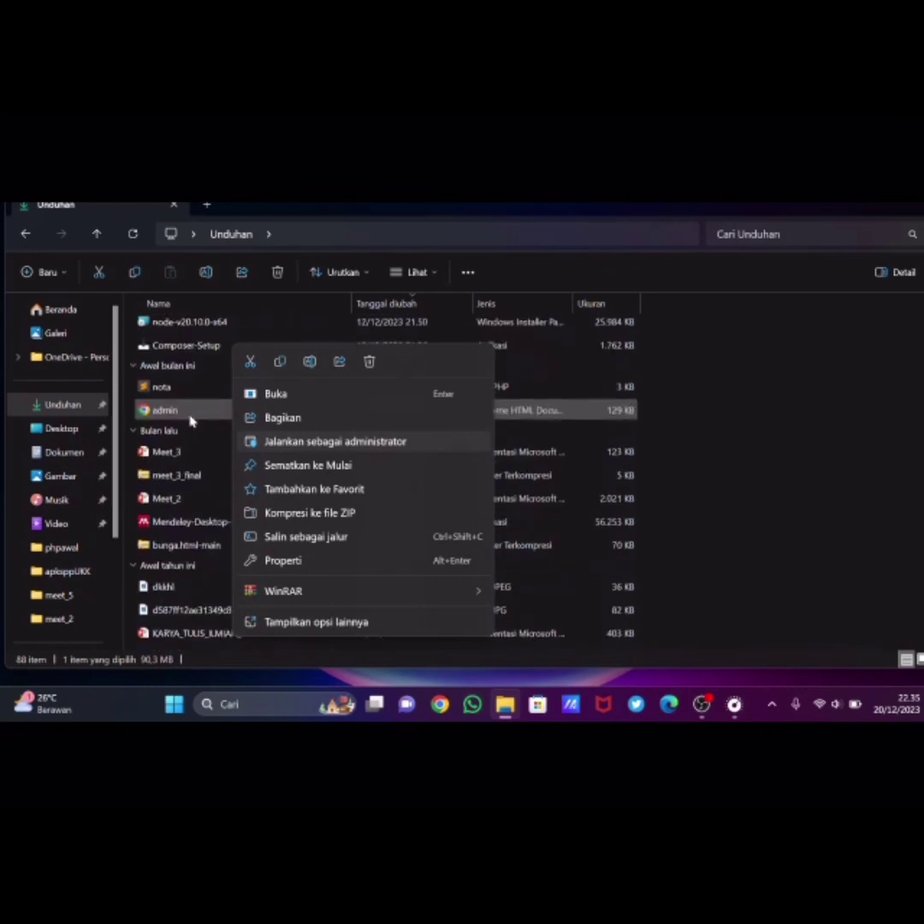
{"action": "scroll", "coordinate": [190, 418], "scroll_direction": "up", "scroll_amount": 2}
{"action": "scroll", "coordinate": [190, 418], "scroll_direction": "up", "scroll_amount": 1}
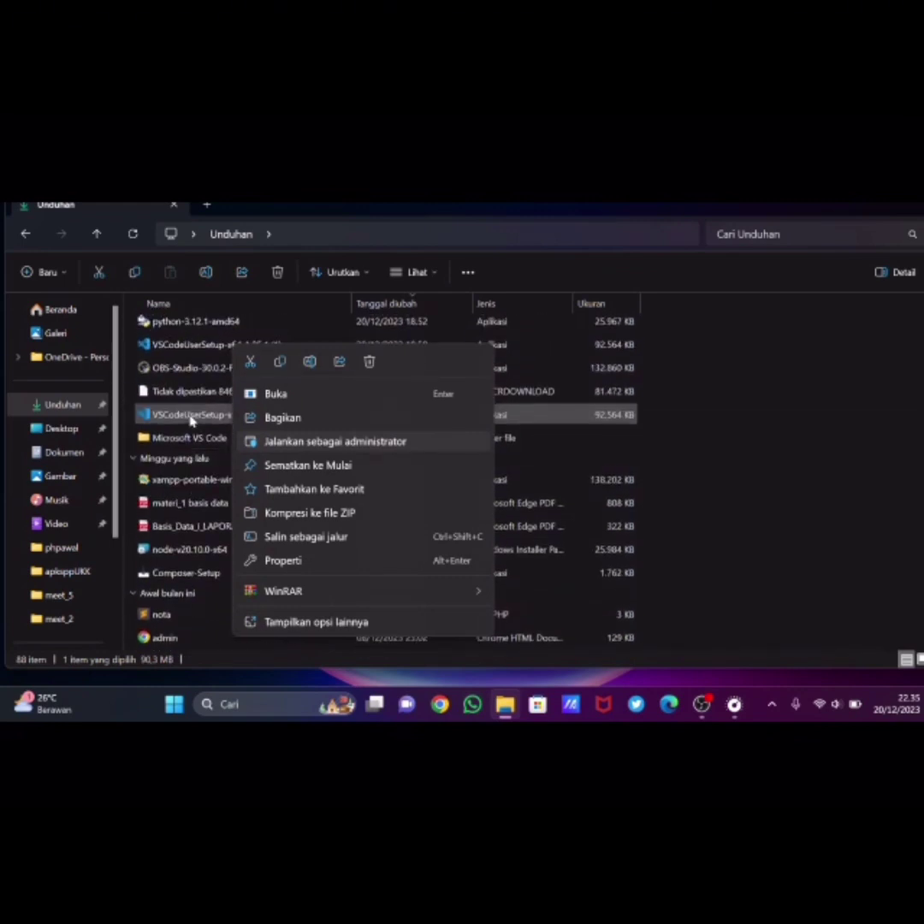
{"action": "left_click", "coordinate": [195, 480]}
{"action": "right_click", "coordinate": [195, 479]}
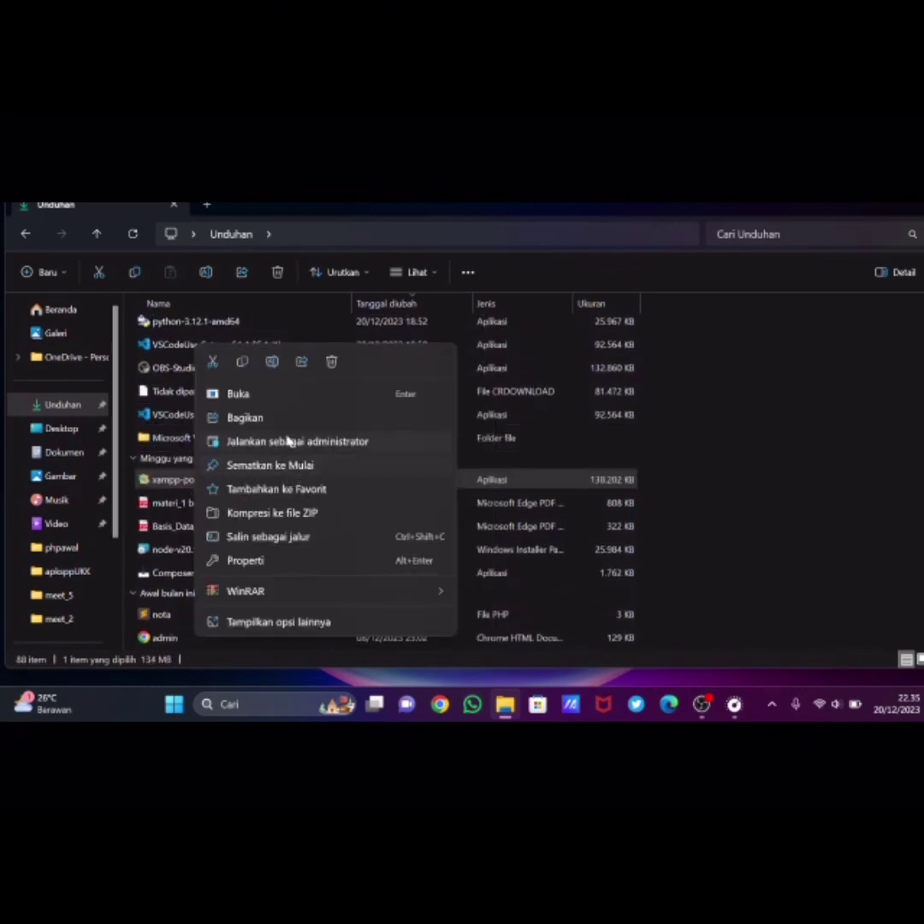
{"action": "left_click", "coordinate": [769, 419]}
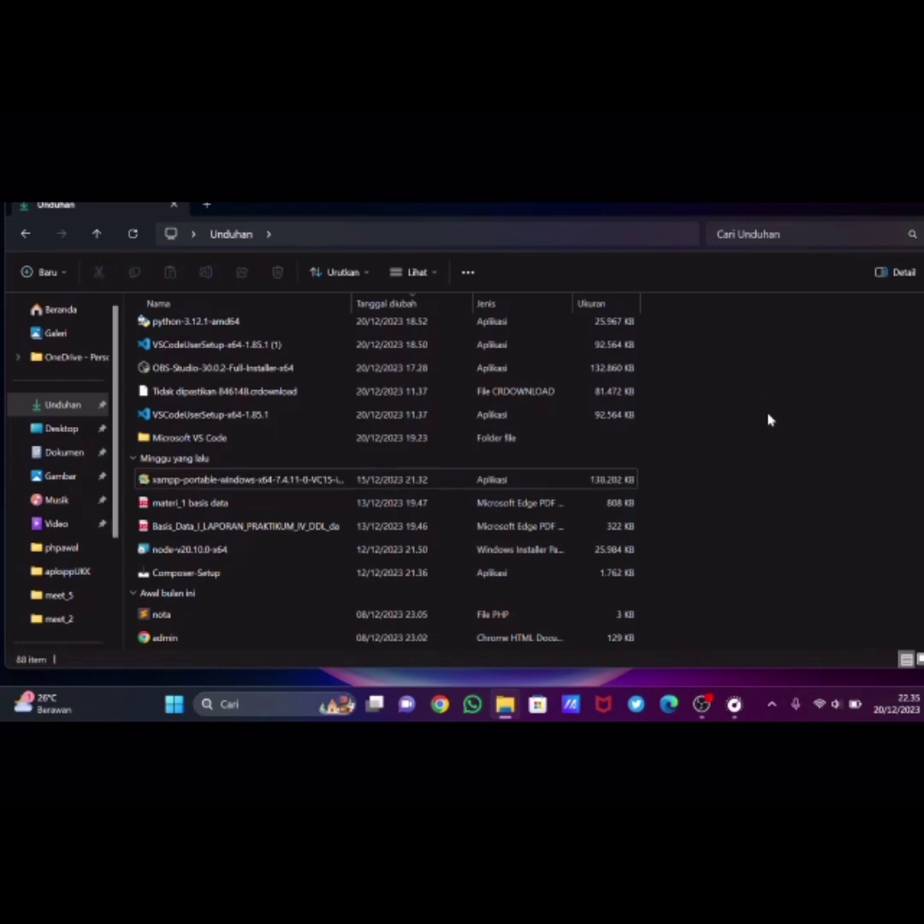